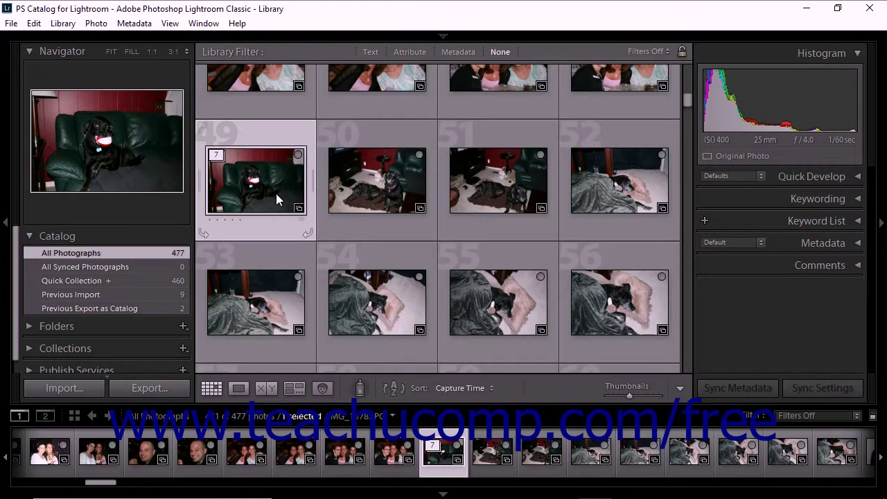
Expand and collapse the seven-photo dog stack a few times to inspect its photos
mouse_move(276, 195)
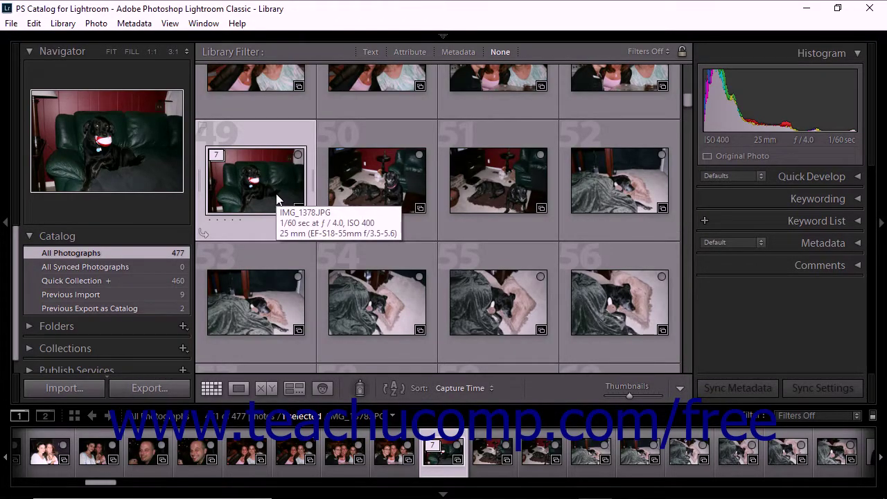
click(223, 159)
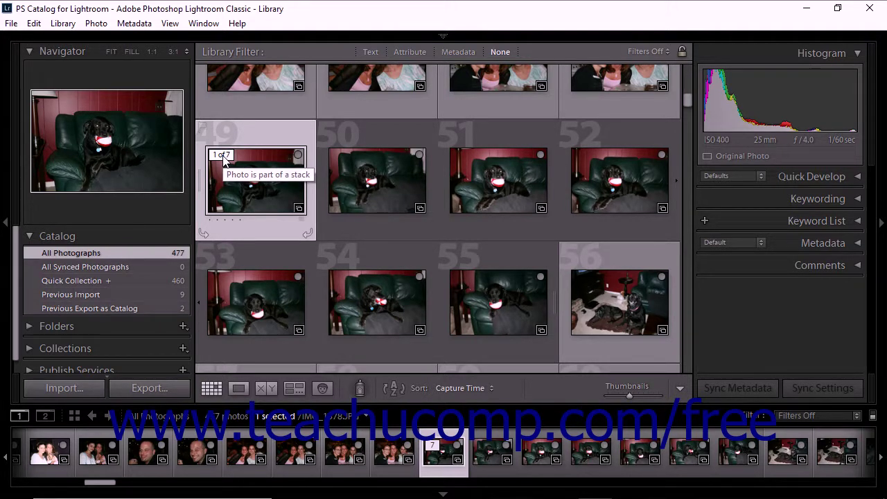
click(223, 158)
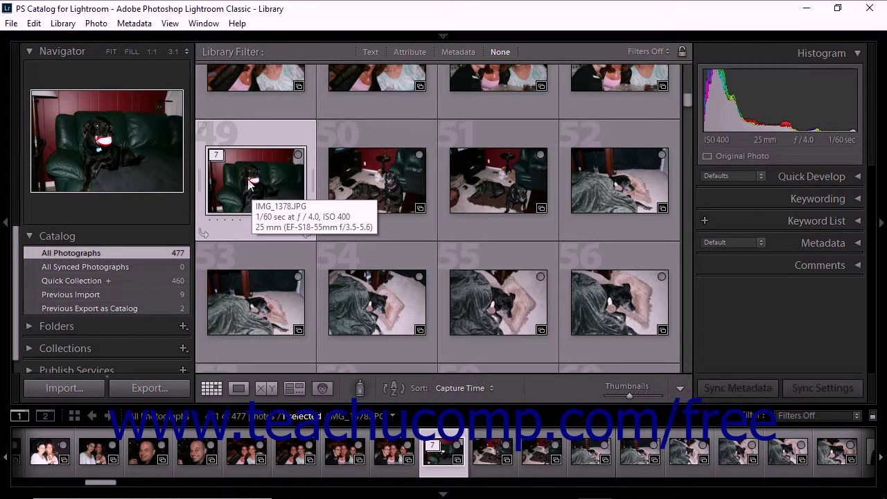
click(221, 156)
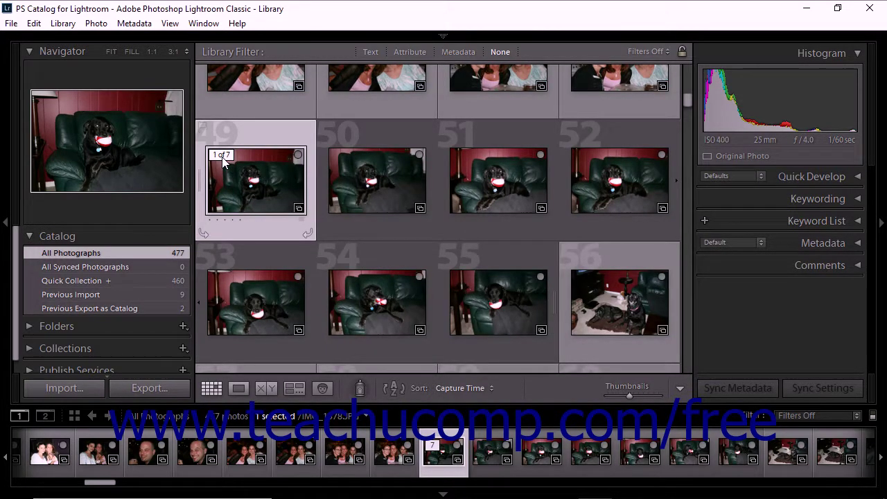
click(221, 155)
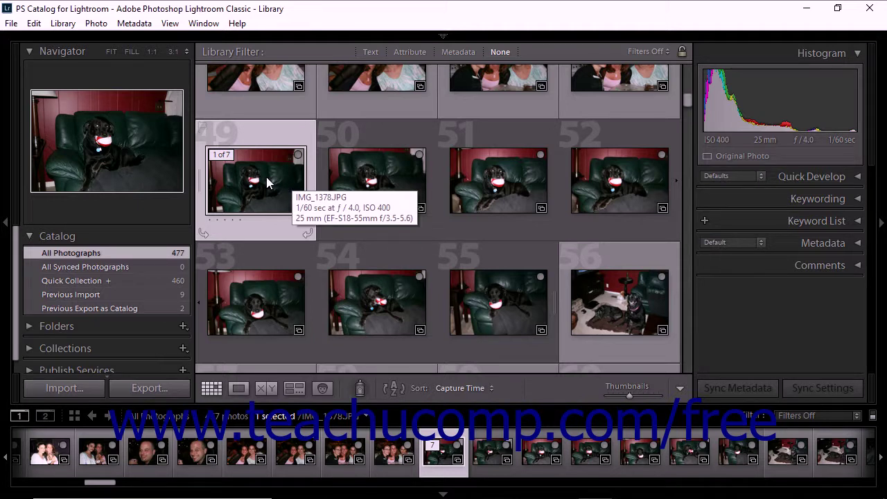
click(221, 153)
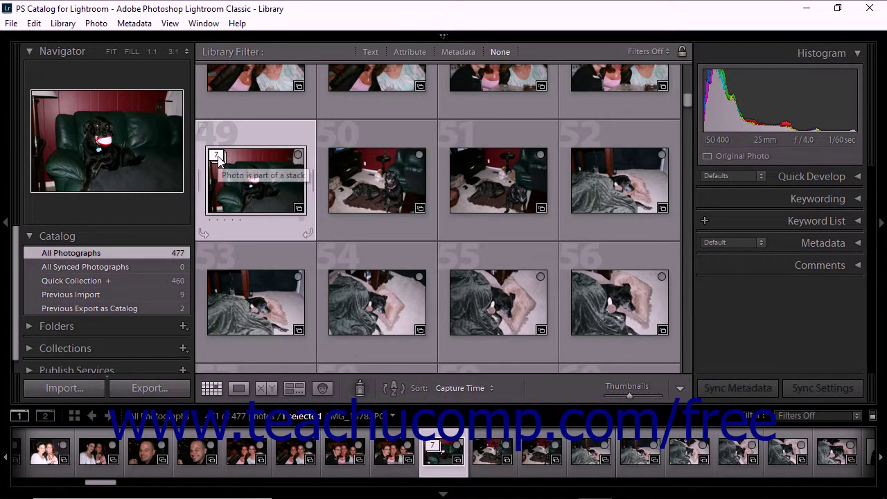
Select photos 45 through 48 and group them into one stack
scroll(241, 165, up, 1)
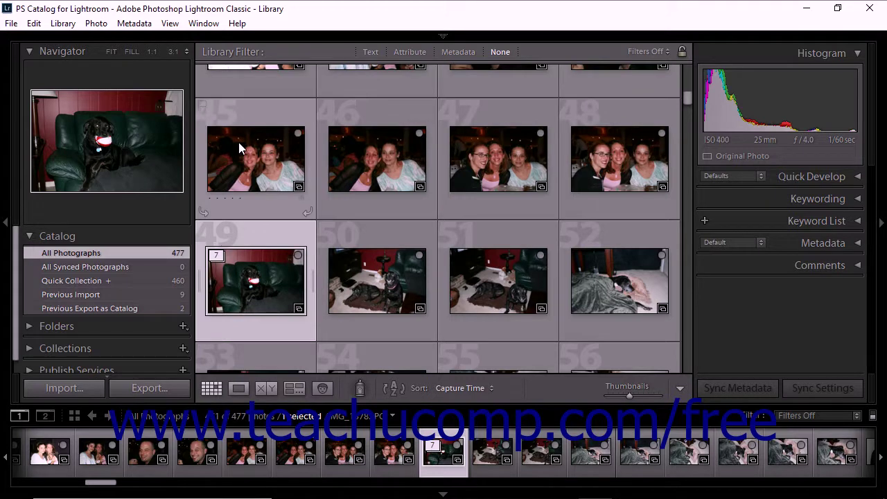
click(239, 144)
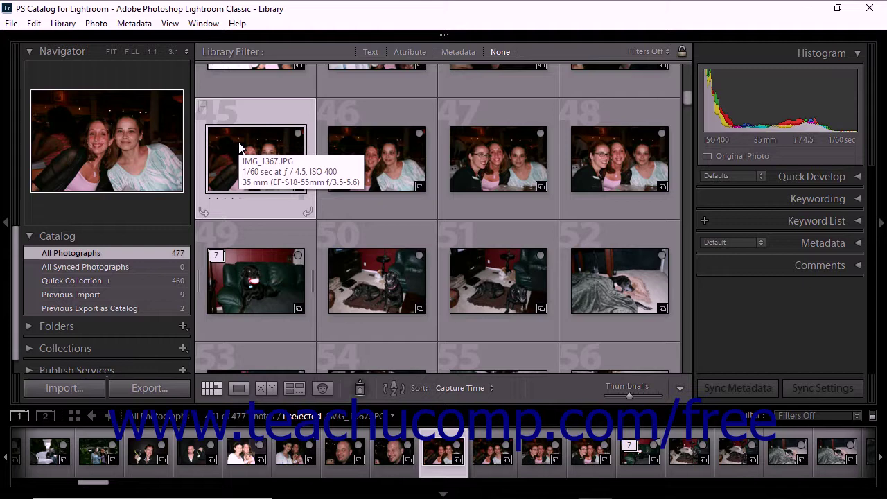
shift+click(570, 158)
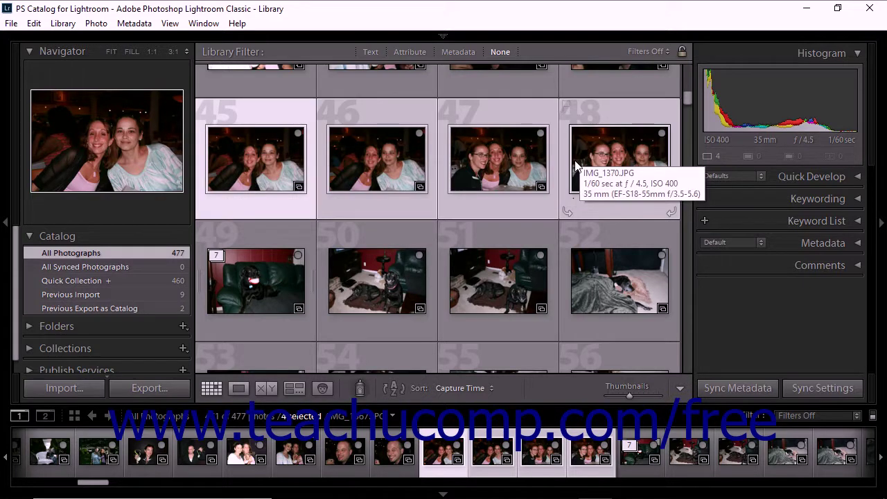
click(96, 22)
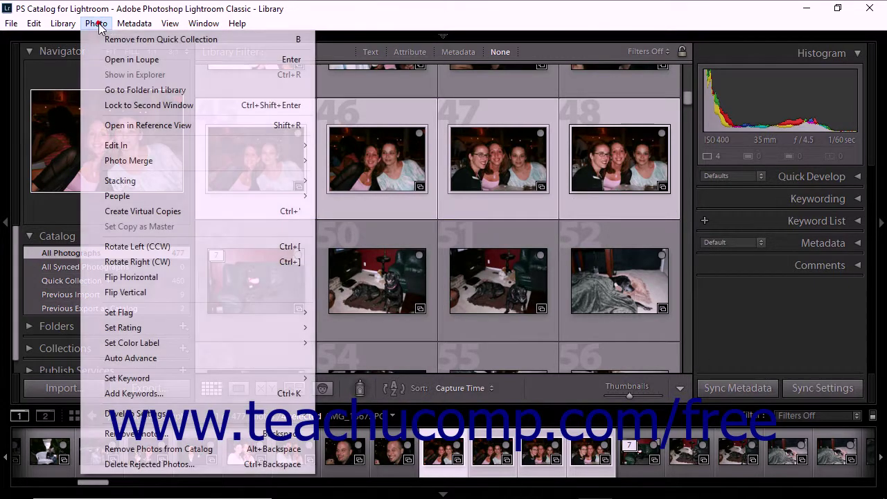
mouse_move(151, 178)
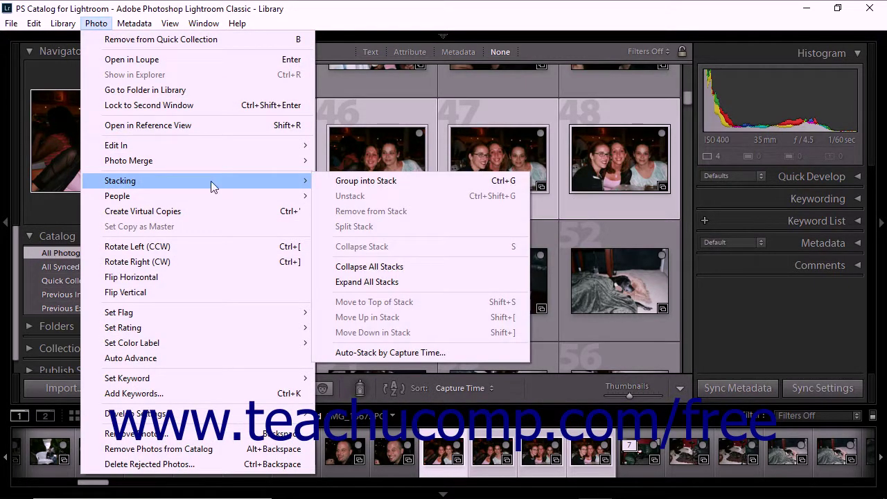
click(362, 181)
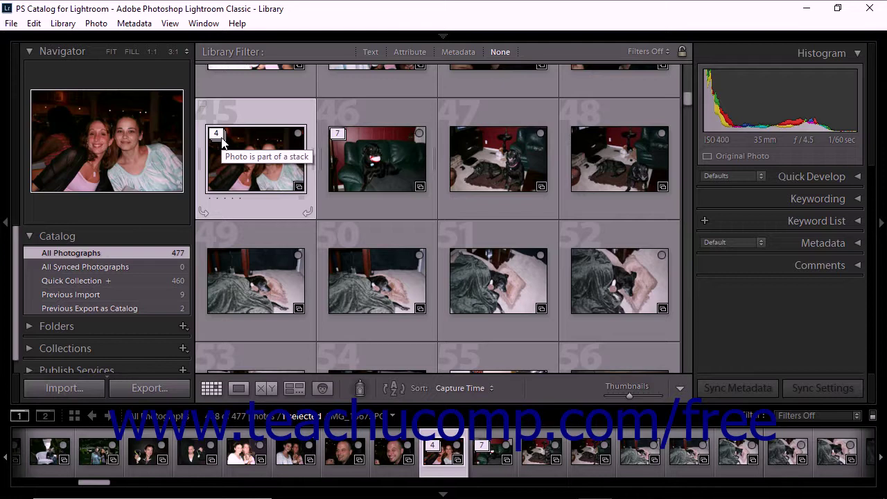
Group the seven-photo dog stack with photo 47 into an eight-photo stack and expand it
click(358, 164)
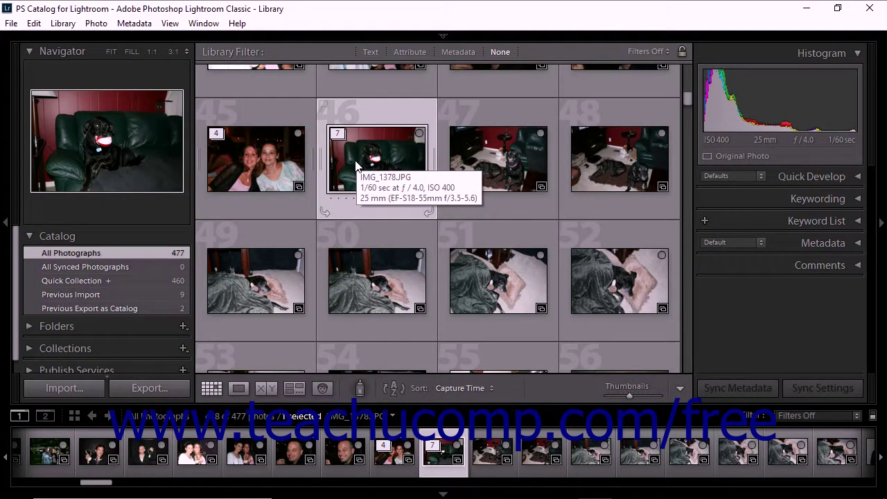
shift+click(486, 160)
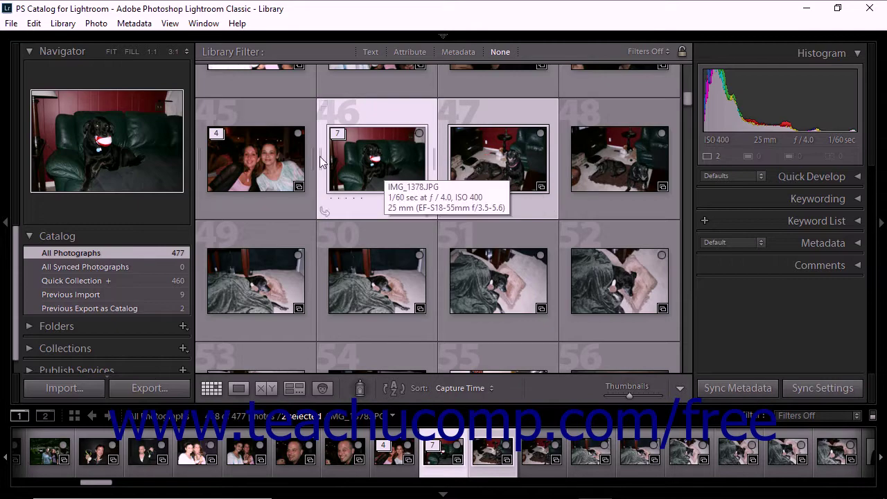
click(96, 22)
mouse_move(161, 178)
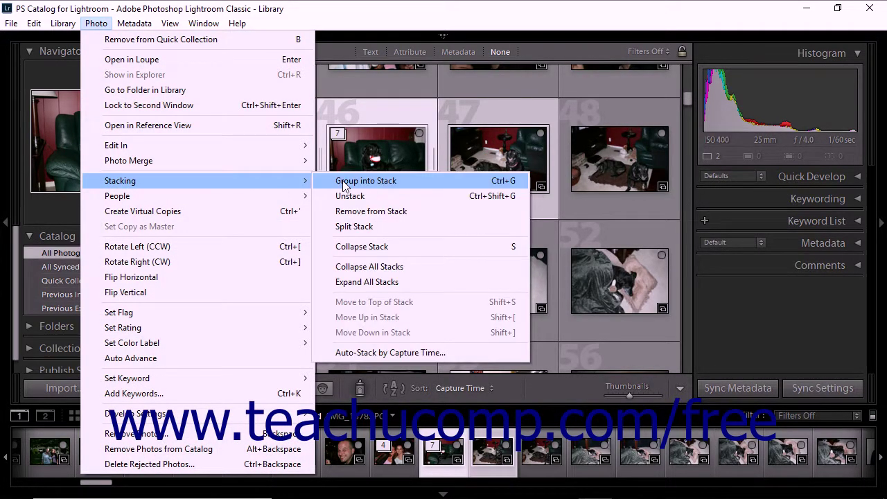
click(343, 182)
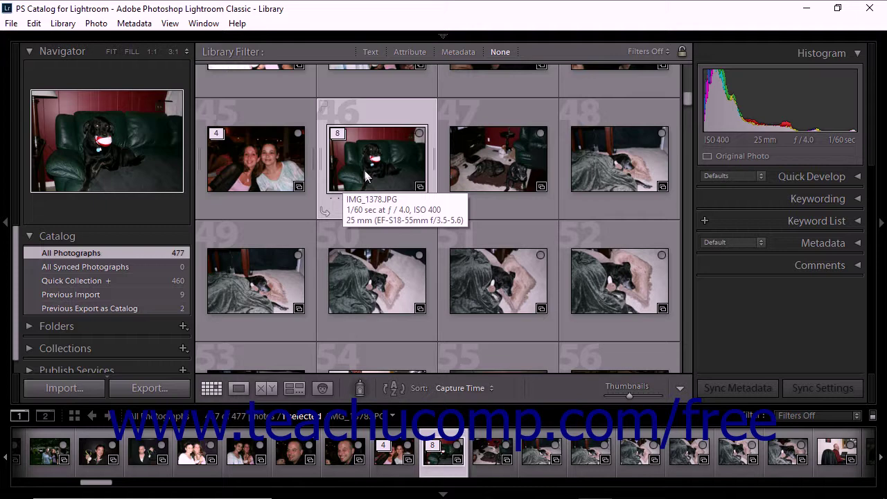
click(340, 134)
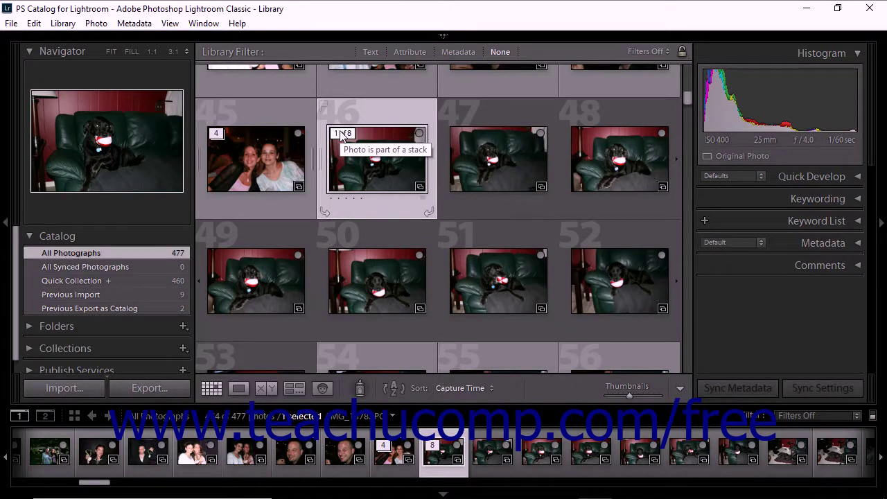
Remove photo 53 (IMG_1402, 8 of 8) from the dog stack, then select photo 52
scroll(342, 233, down, 3)
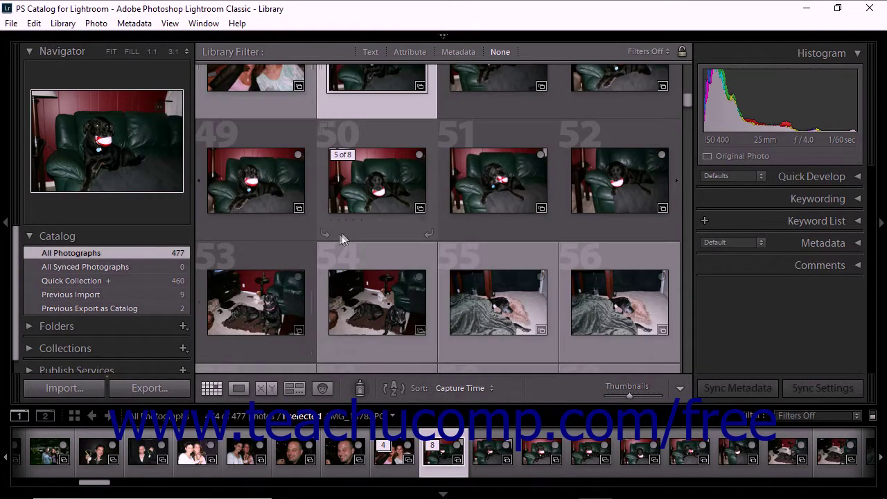
click(252, 320)
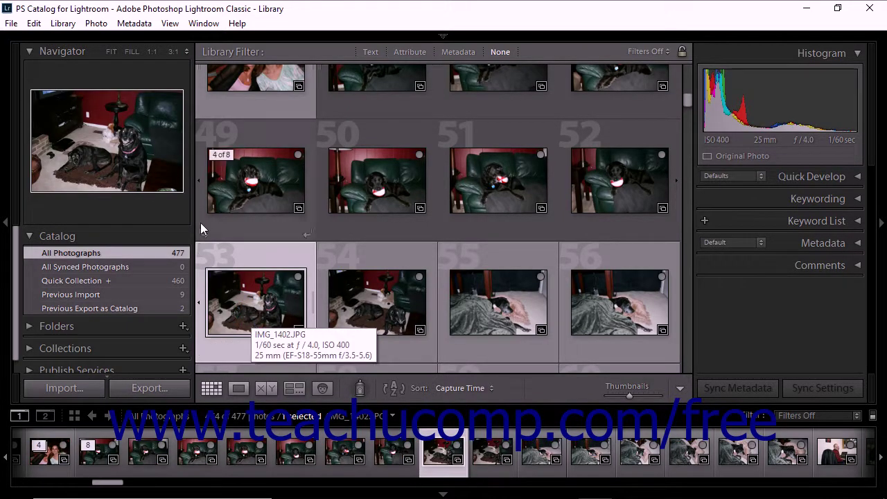
click(101, 28)
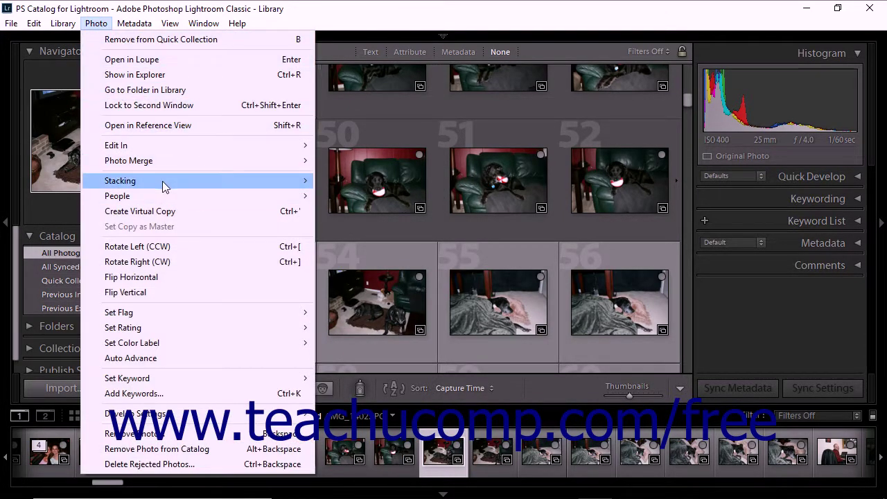
mouse_move(167, 186)
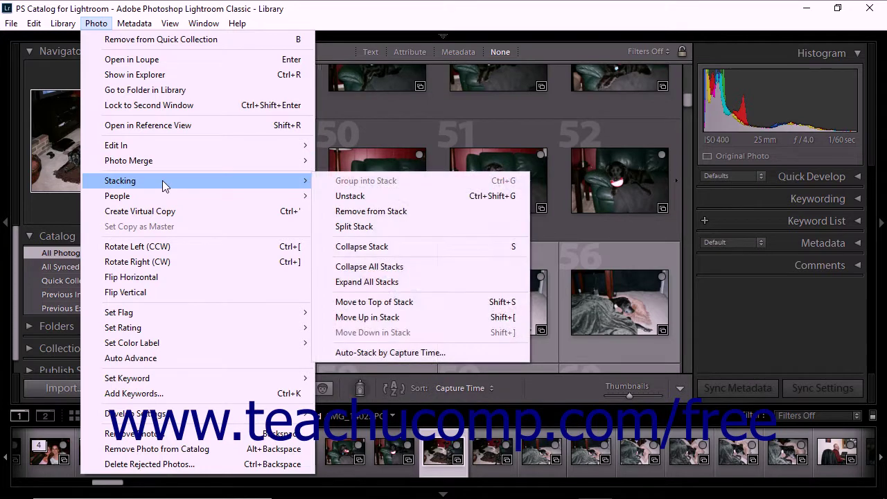
click(381, 212)
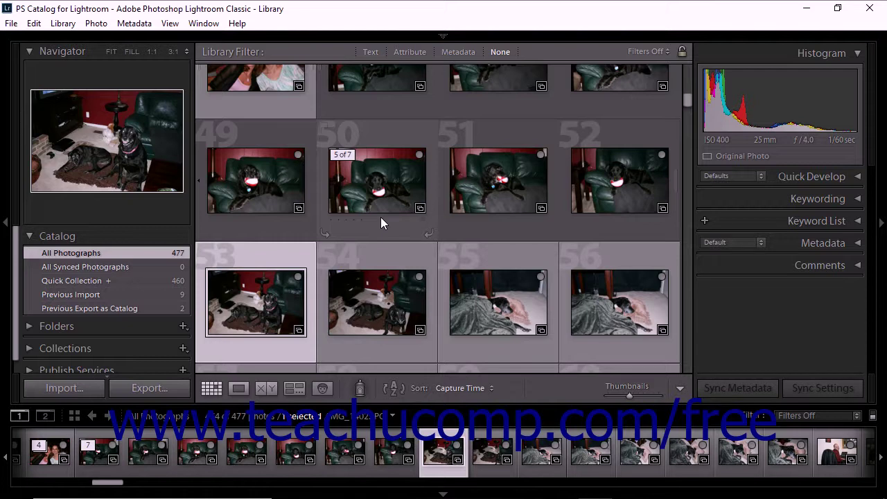
click(577, 189)
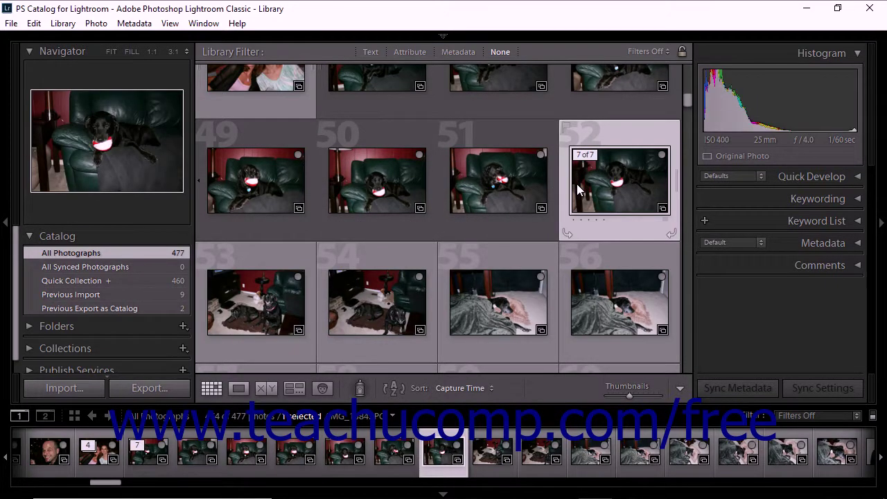
click(106, 24)
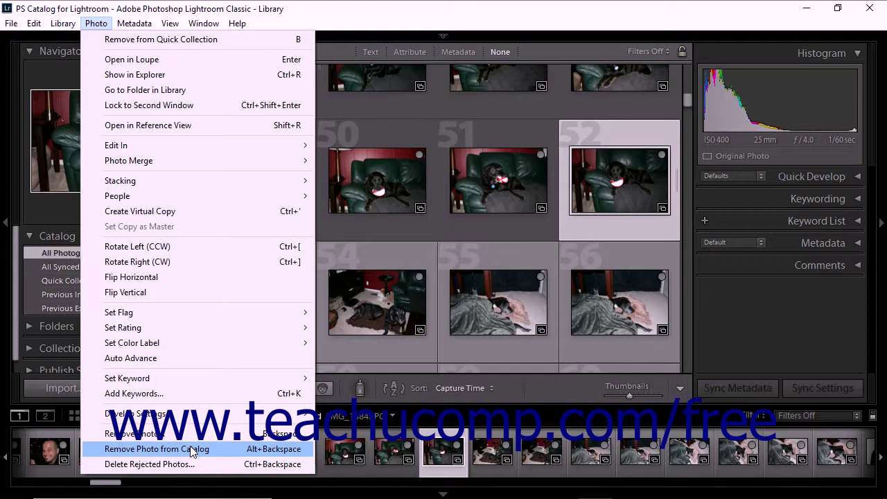
click(575, 154)
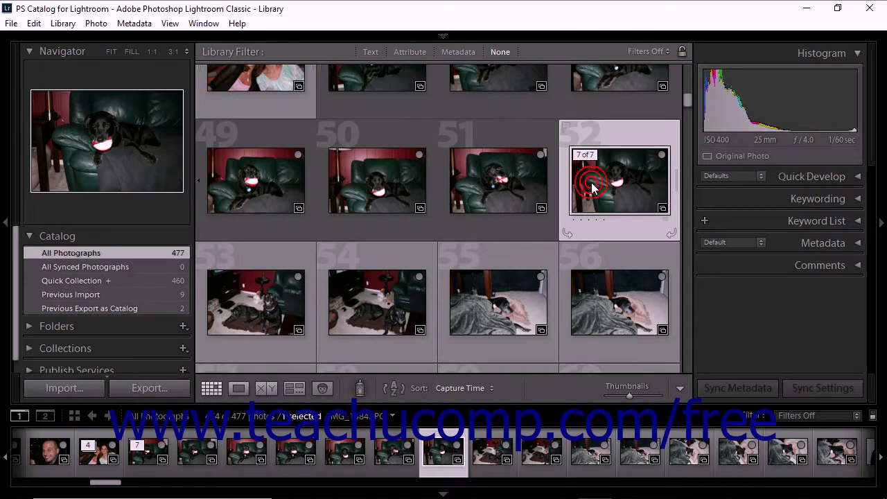
scroll(590, 179, up, 2)
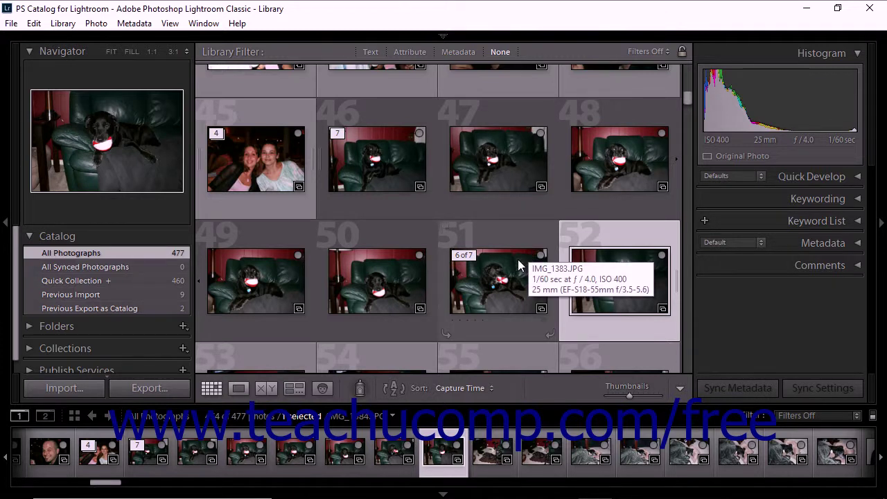
Move photo 51, IMG_1383.JPG, to the top of its seven-photo stack
click(503, 275)
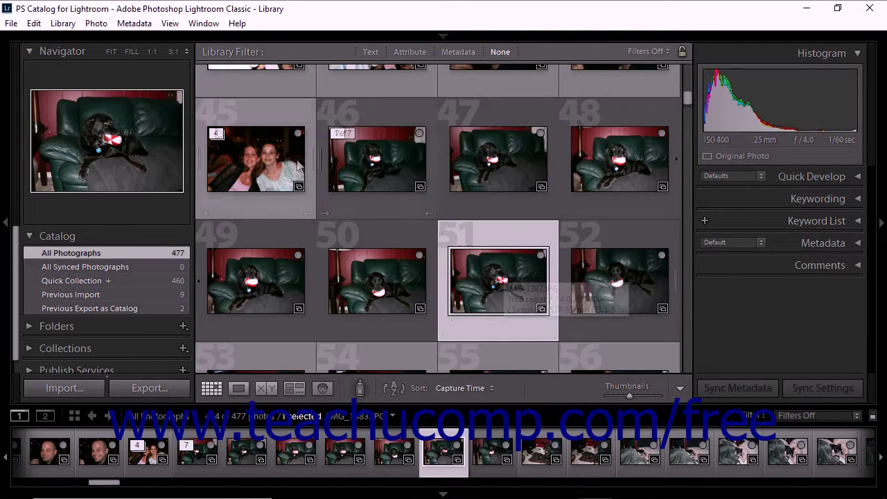
click(96, 22)
mouse_move(157, 177)
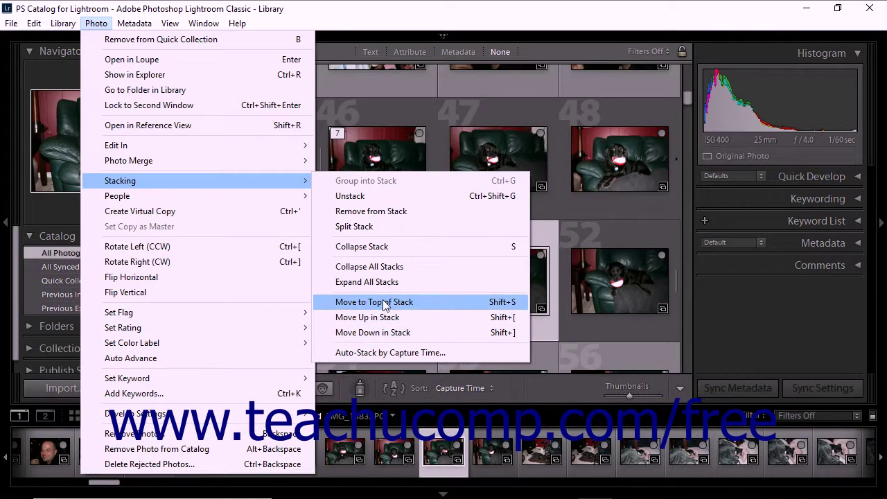
click(384, 303)
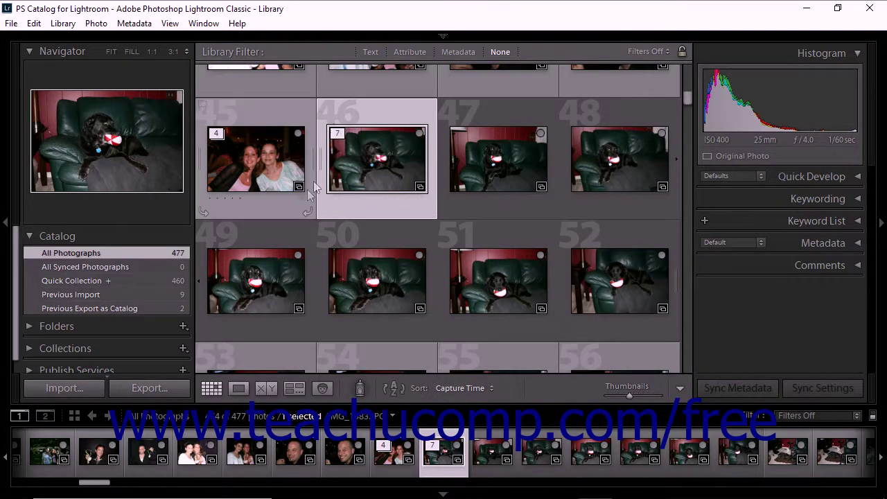
click(270, 276)
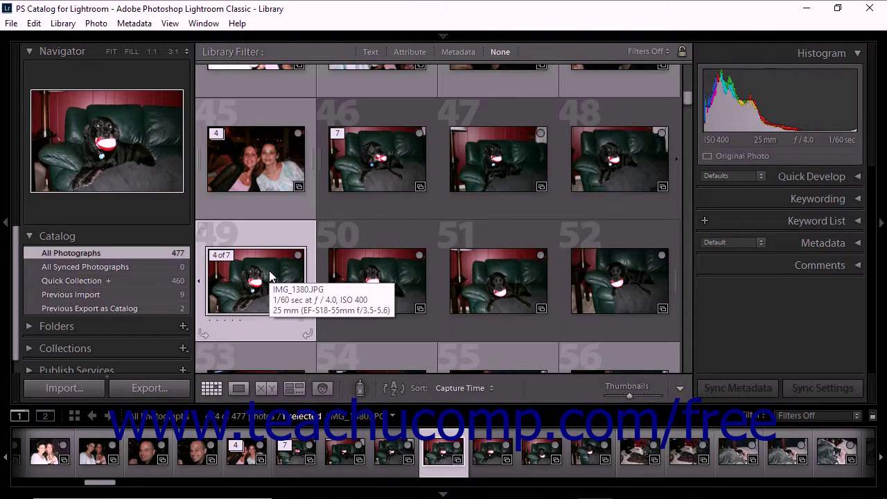
Split the stack at photos 49–51 into stacks of 4 and 3, collapsing the four-photo one
shift+click(478, 294)
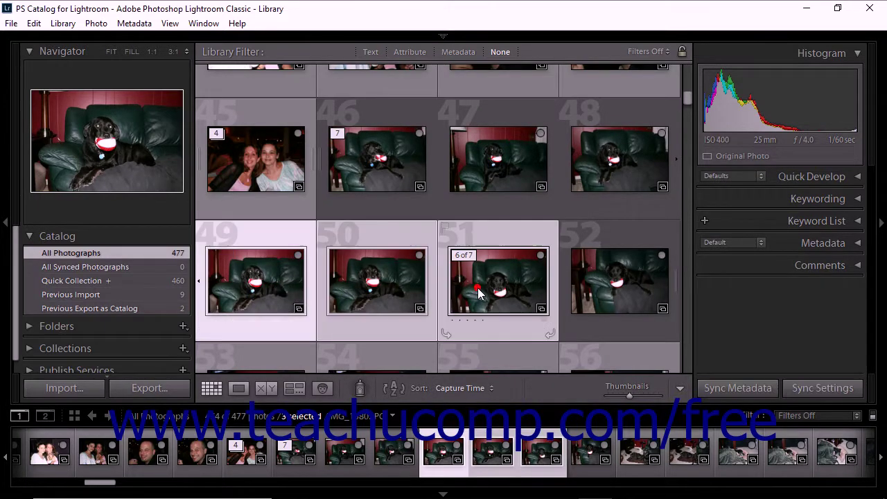
click(104, 24)
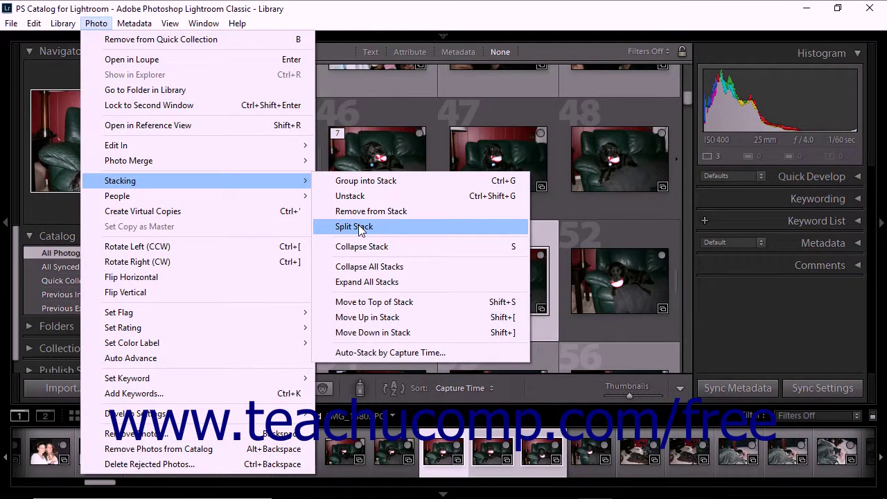
click(359, 227)
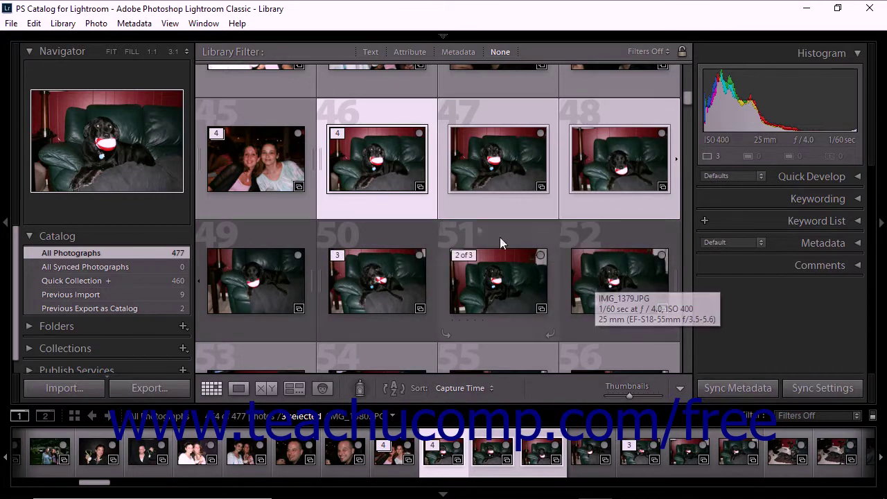
click(340, 134)
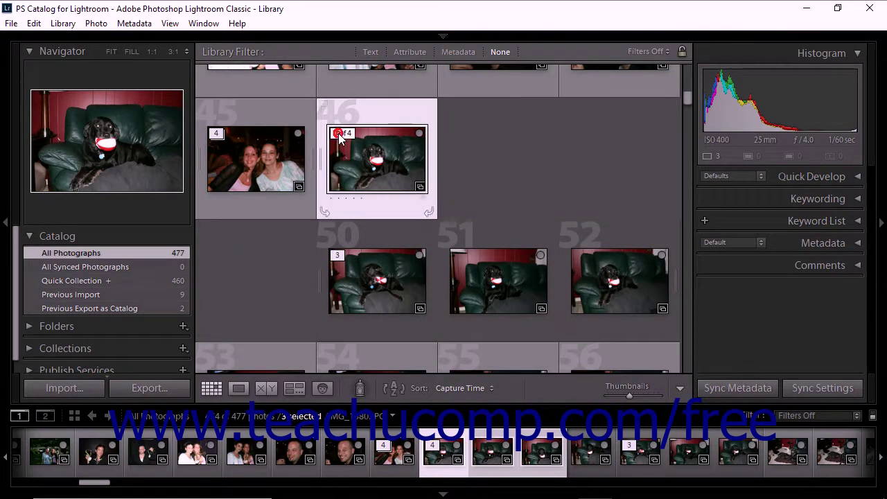
Collapse the three-photo stack using the '1 of 3' badge on photo 47
click(461, 137)
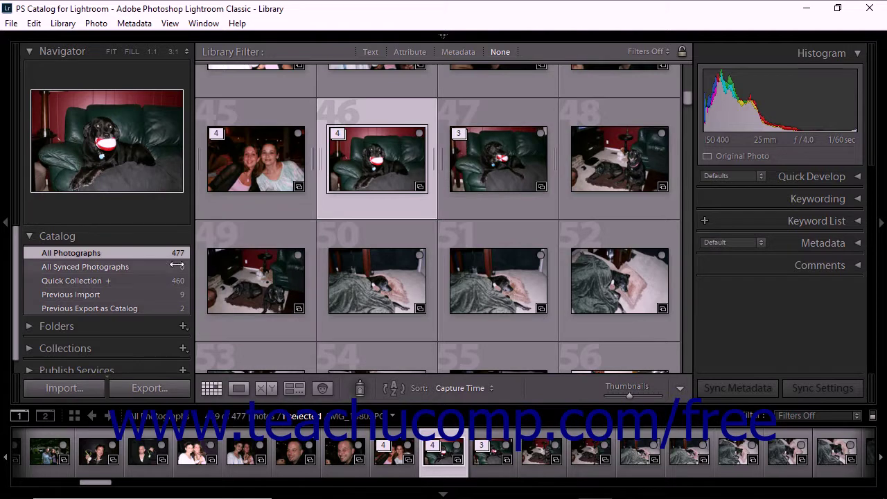
Show the TC folder's photos from the Folders panel
click(89, 330)
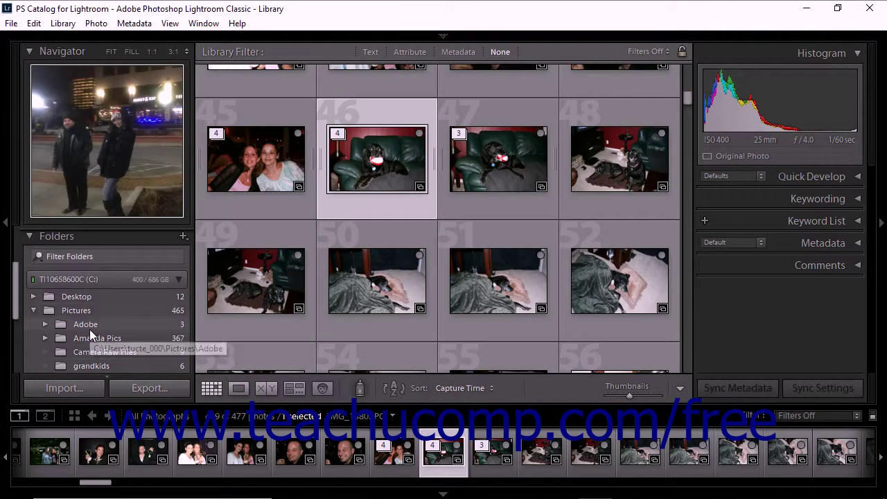
scroll(89, 330, down, 2)
click(89, 330)
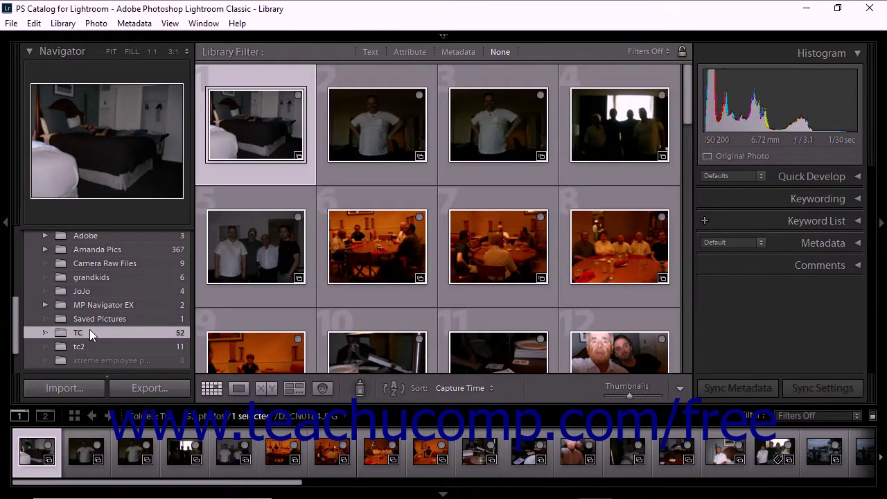
Auto-stack the TC folder by capture time with 1:00:00 between stacks
click(97, 23)
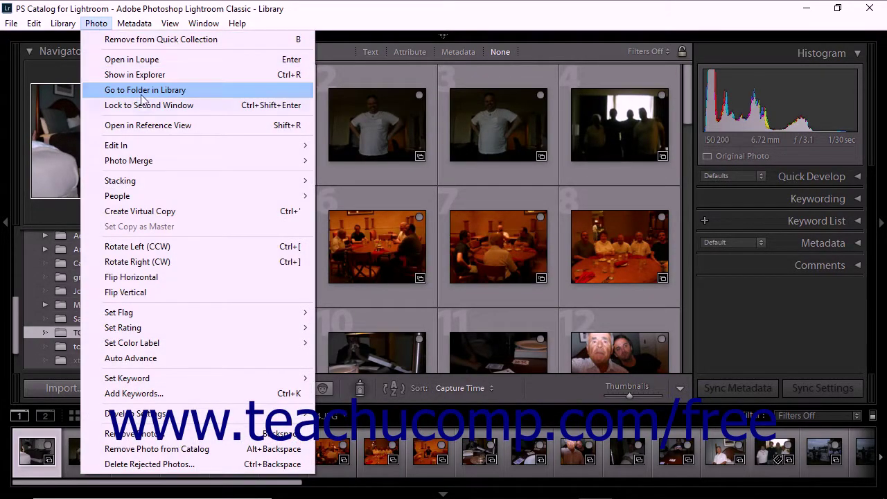
mouse_move(152, 182)
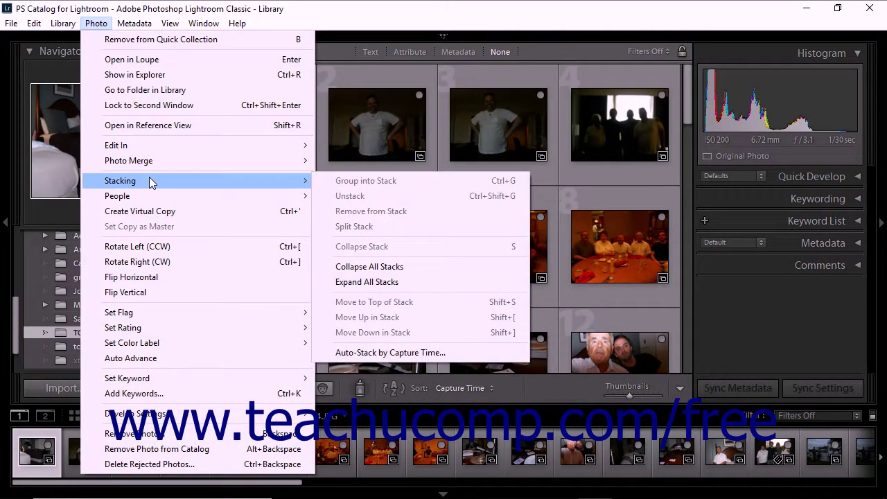
click(375, 353)
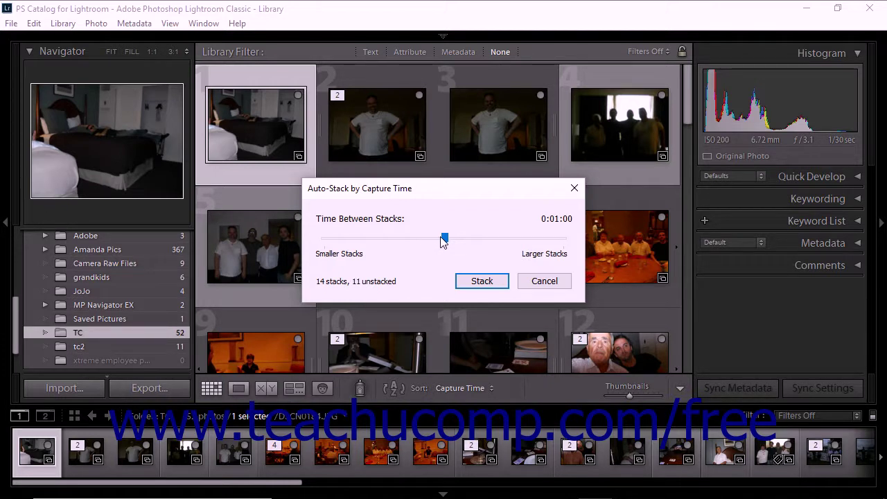
drag(443, 238, 578, 244)
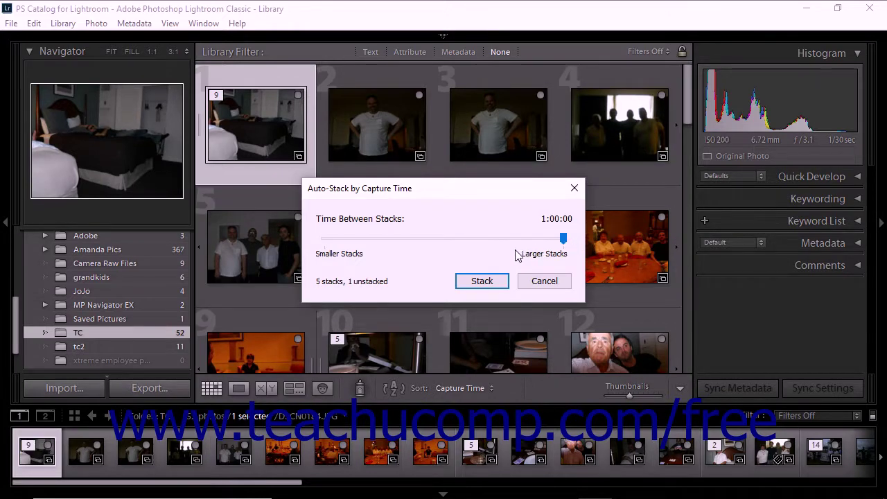
click(482, 283)
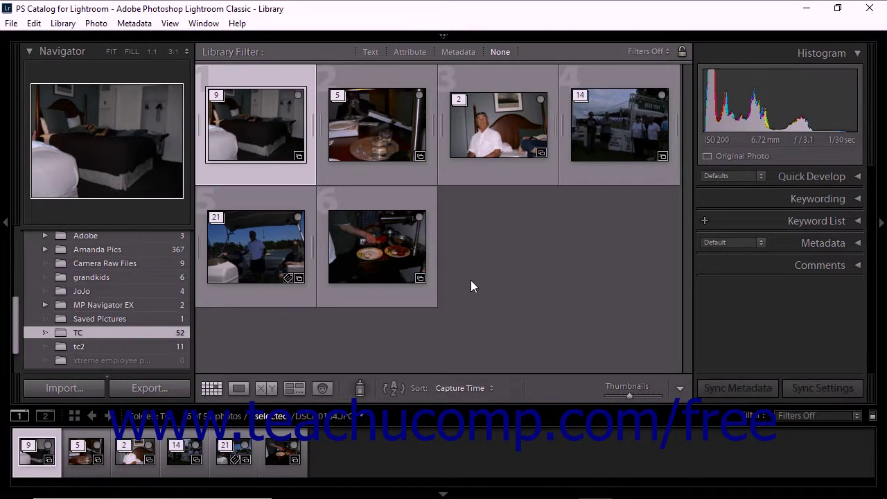
Expand the first nine-photo auto-stack and unstack it into separate photos
click(218, 97)
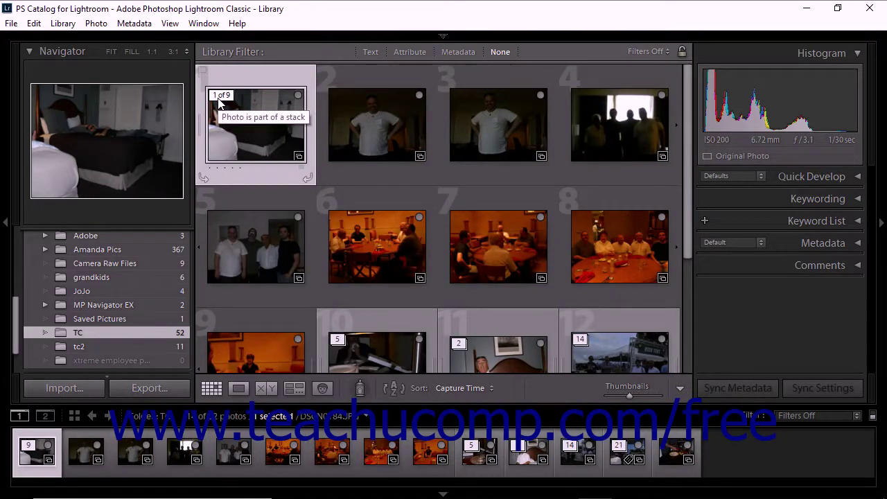
click(101, 24)
mouse_move(198, 181)
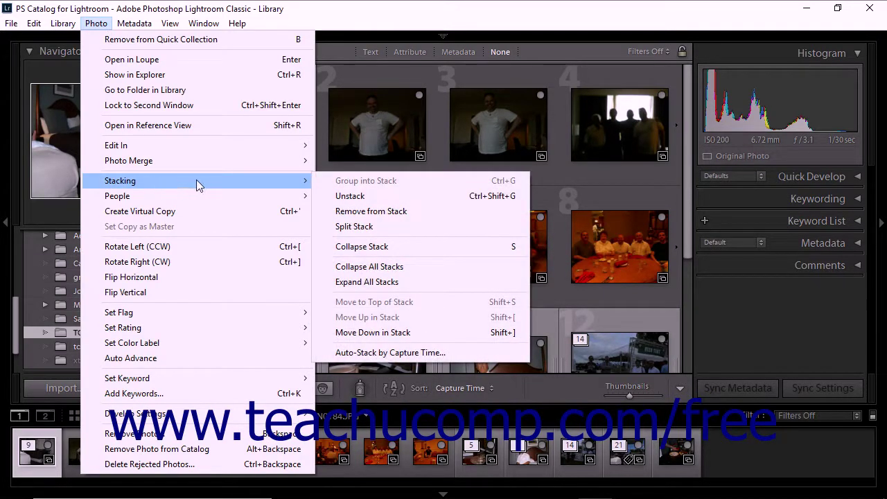
click(349, 196)
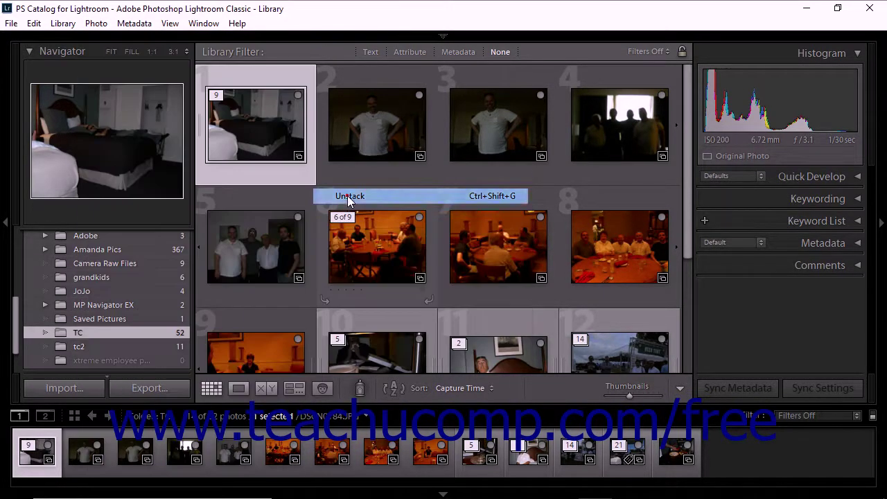